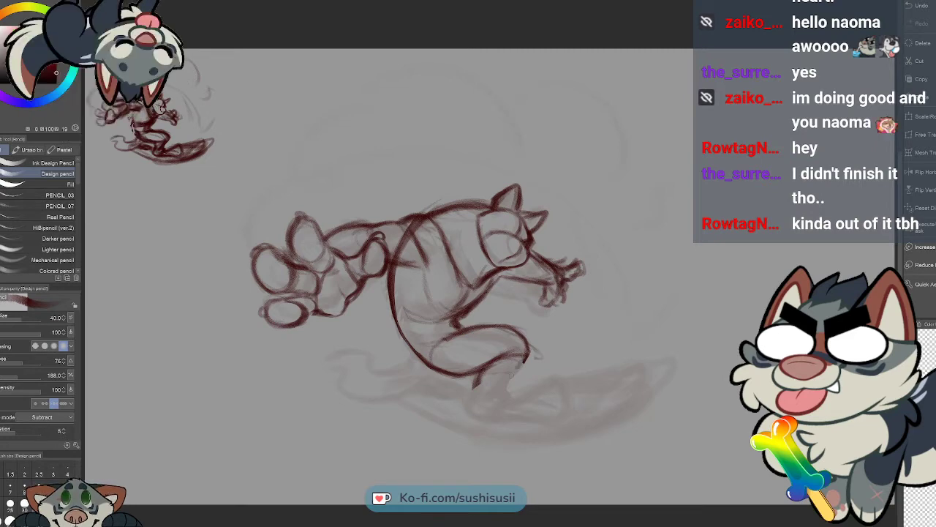
Sketch the bent leg's lower part from the knee to the ankle and start the sole line forward of the heel.
mouse_move(527, 353)
mouse_down()
mouse_move(511, 388)
mouse_move(472, 411)
mouse_move(476, 400)
mouse_move(473, 420)
mouse_up()
drag(483, 409, 467, 428)
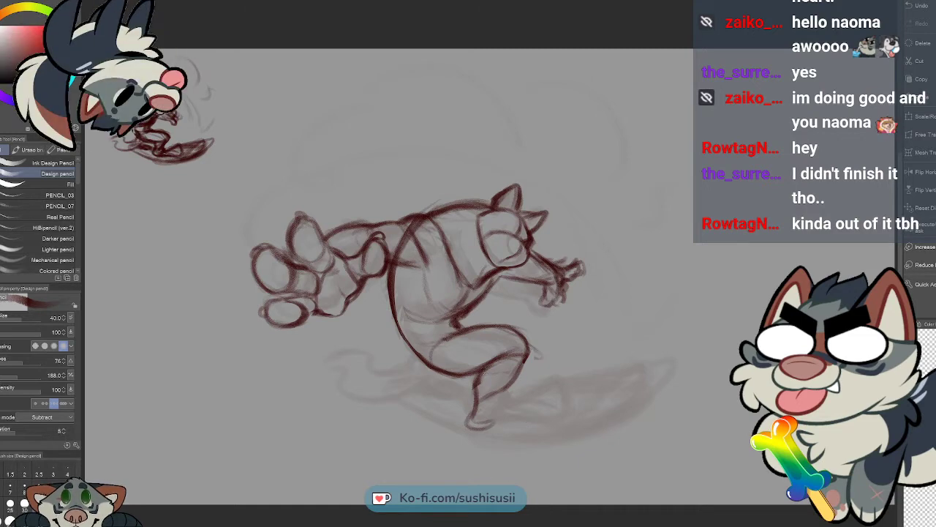
mouse_move(505, 388)
mouse_down()
mouse_move(531, 414)
mouse_move(489, 421)
mouse_move(535, 427)
mouse_up()
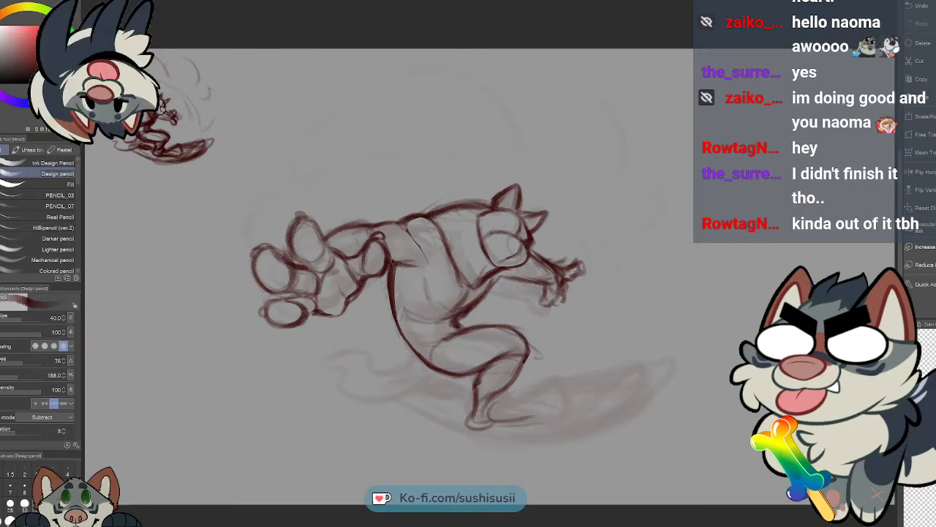
Redraw the shoulder and the underside of the upper arm where the foreshortened arm meets the torso.
drag(402, 257, 422, 260)
drag(404, 227, 418, 248)
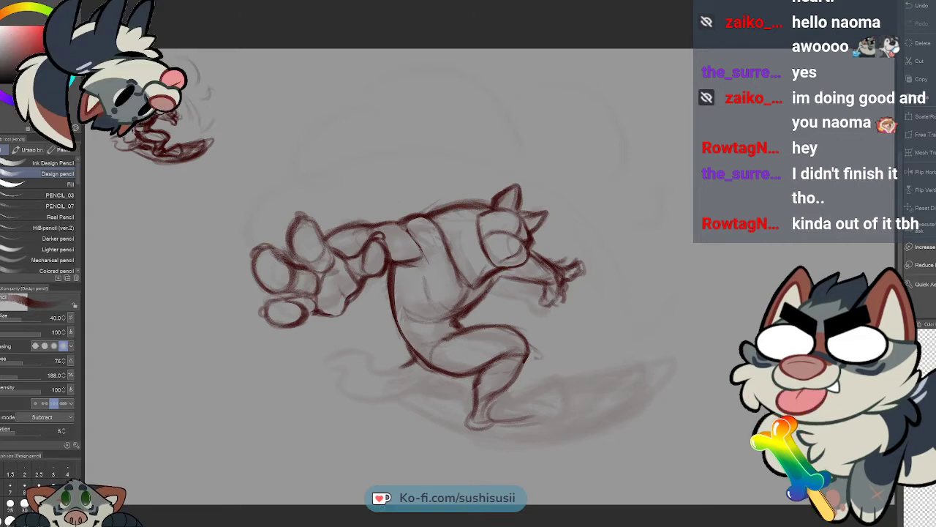
Sketch the curled tail with its forked tip behind the hips, using the Design pencil at brush sizes 30 and 50.
key(bracketleft)
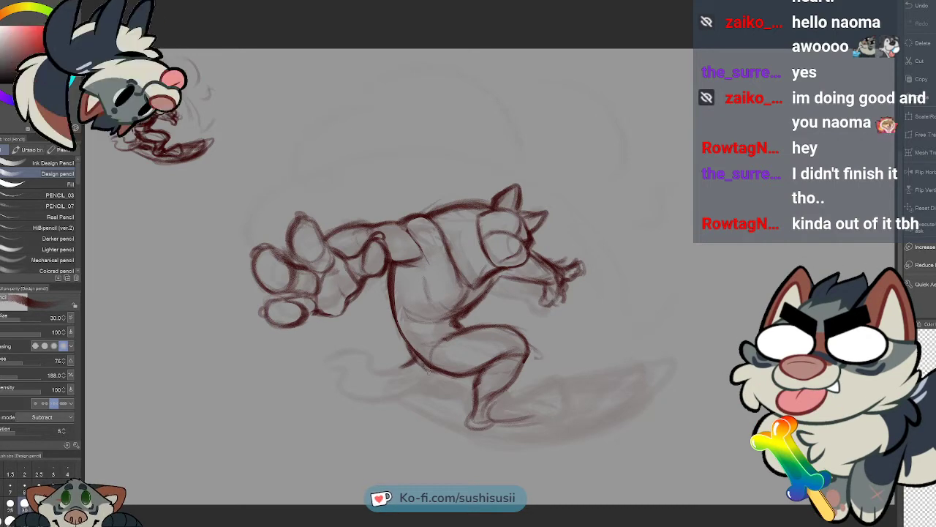
drag(430, 376, 399, 406)
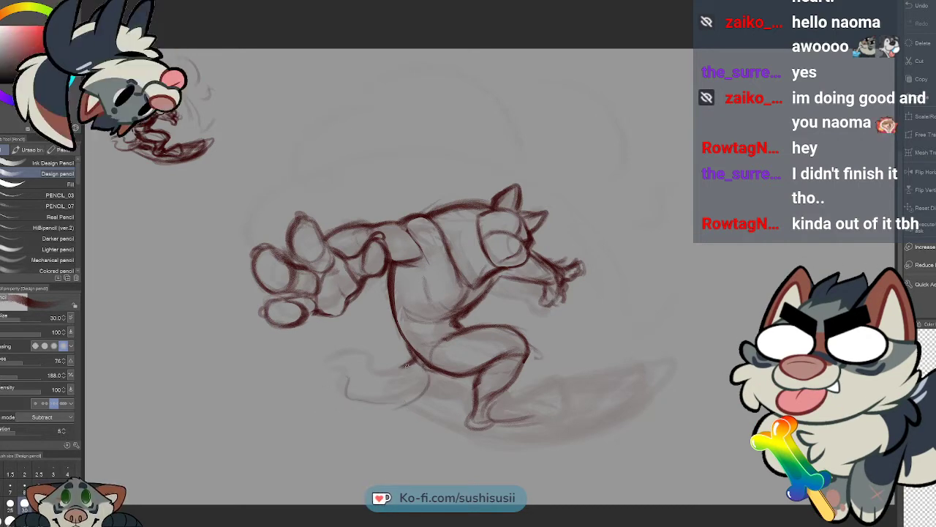
key(bracketright)
key(bracketright)
mouse_move(430, 360)
mouse_down()
mouse_move(412, 401)
mouse_move(355, 402)
mouse_move(345, 378)
mouse_up()
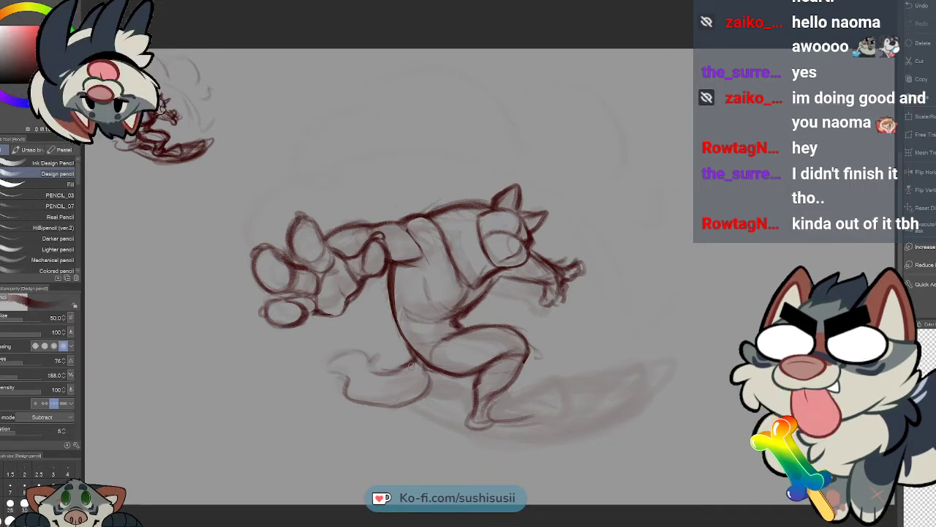
mouse_move(358, 351)
mouse_down()
mouse_move(334, 356)
mouse_move(349, 393)
mouse_up()
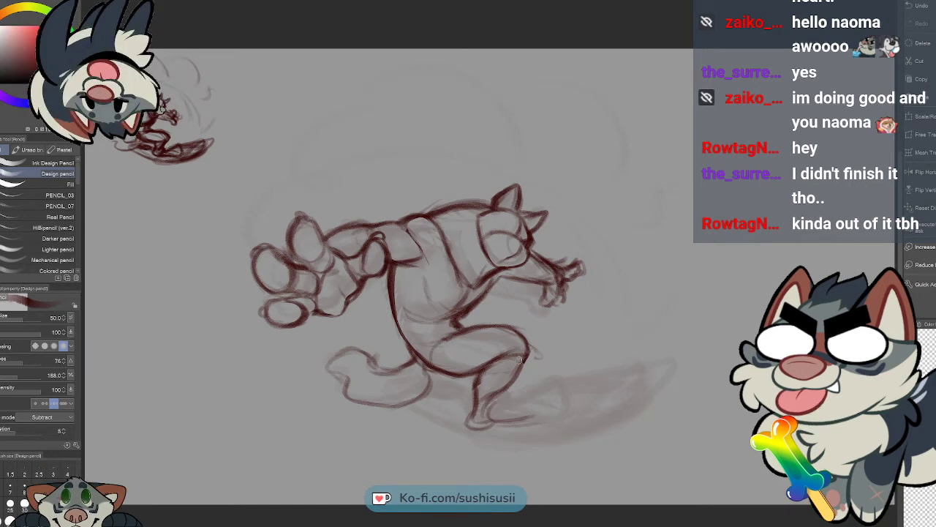
Round out the bent knee and redraw its transition into the shin at brush size 50.
key(bracketleft)
key(bracketleft)
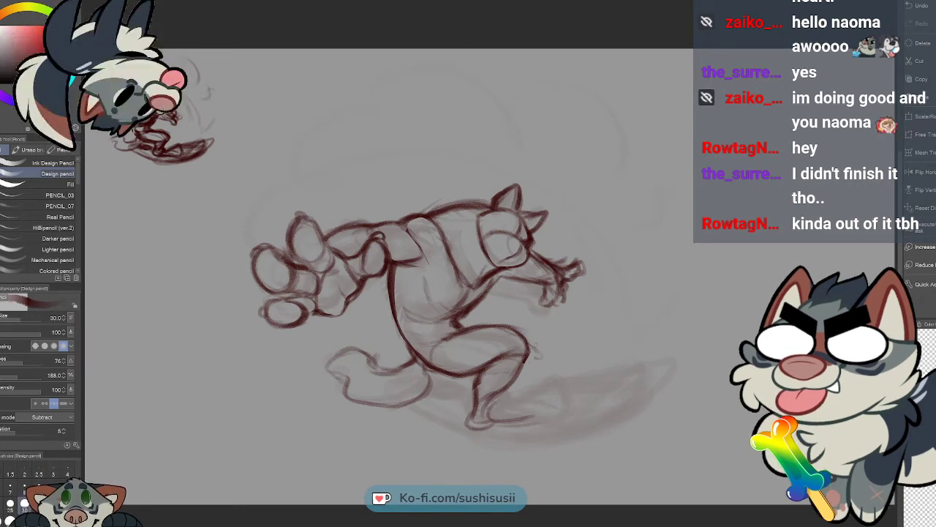
key(bracketright)
key(bracketright)
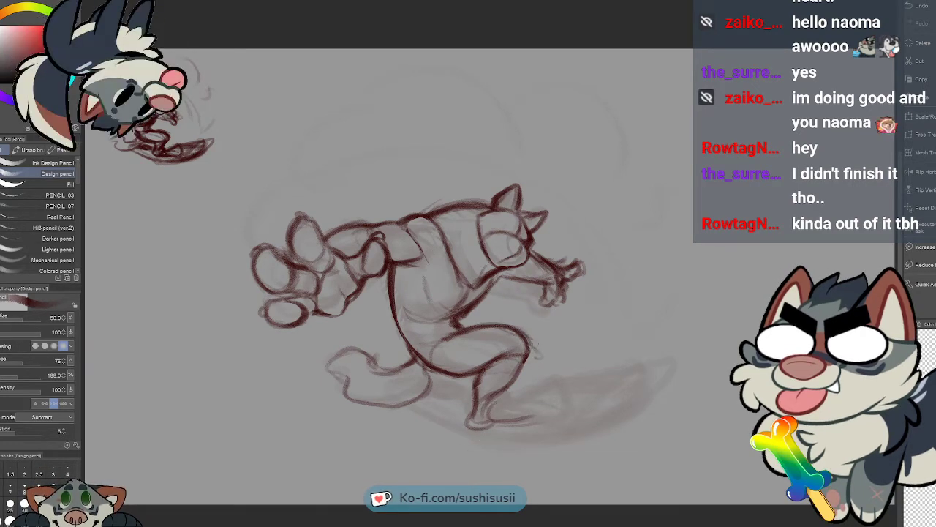
drag(533, 344, 521, 382)
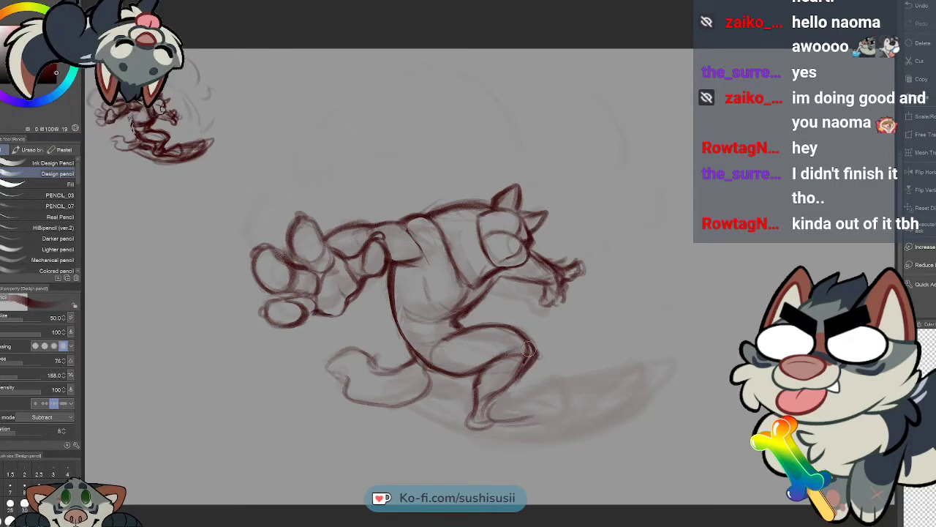
mouse_move(528, 349)
mouse_down()
mouse_move(451, 353)
mouse_move(495, 370)
mouse_move(523, 341)
mouse_move(524, 366)
mouse_up()
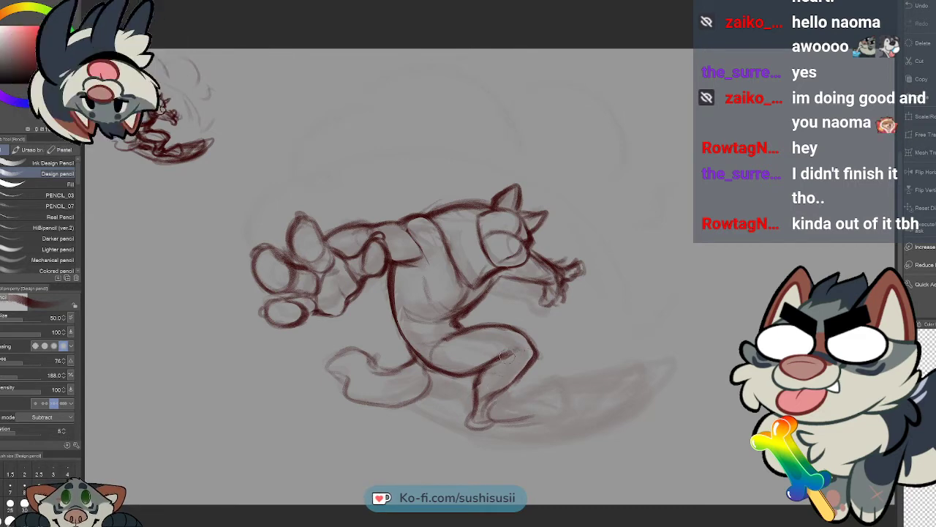
Draw a rounded heel at the base of the shin at brush size 40.
key(bracketleft)
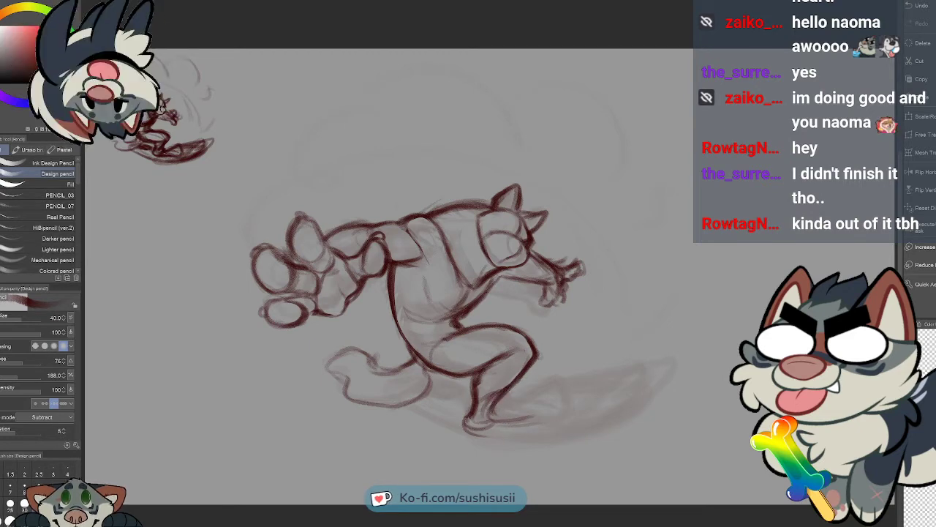
mouse_move(468, 418)
mouse_down()
mouse_move(494, 430)
mouse_move(476, 433)
mouse_move(484, 433)
mouse_move(490, 417)
mouse_up()
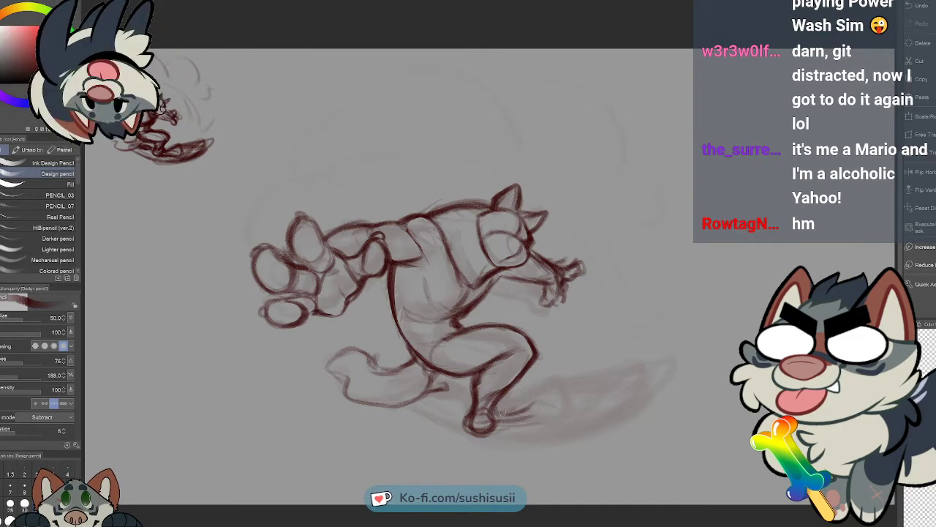
Sketch a long, flat foot with rounded toes extending forward from the heel at brush size 50.
key(bracketright)
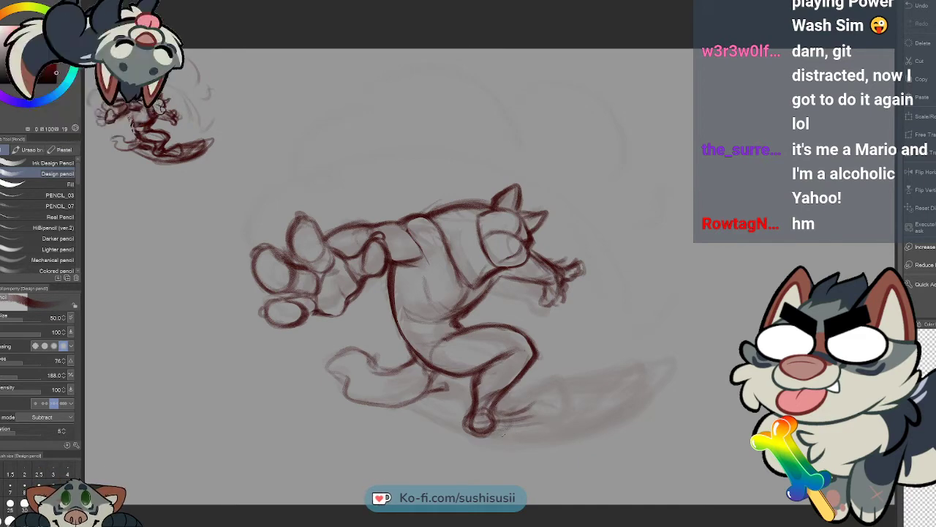
mouse_move(504, 431)
mouse_down()
mouse_move(543, 405)
mouse_move(565, 410)
mouse_up()
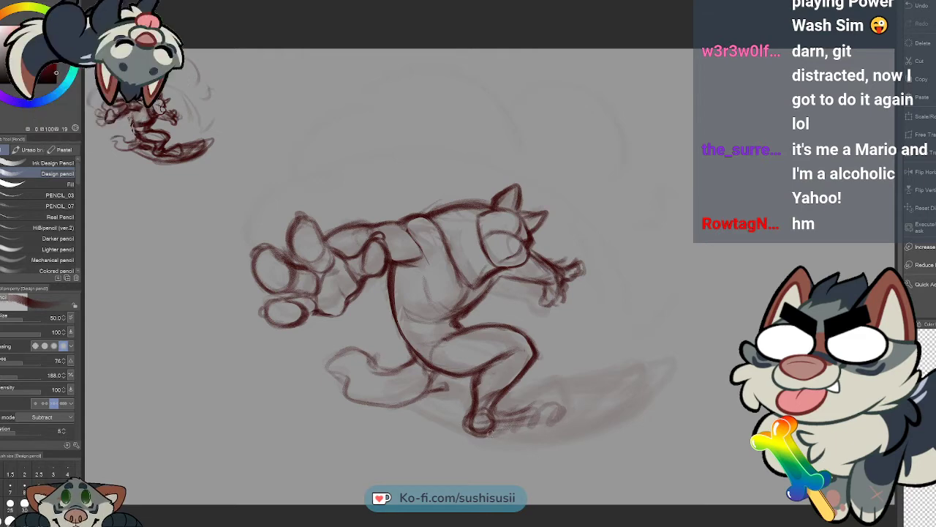
mouse_move(490, 435)
mouse_down()
mouse_move(551, 424)
mouse_move(499, 415)
mouse_move(538, 399)
mouse_move(553, 379)
mouse_move(572, 417)
mouse_move(526, 415)
mouse_move(563, 415)
mouse_move(533, 431)
mouse_move(538, 409)
mouse_up()
mouse_move(556, 402)
mouse_down()
mouse_move(523, 406)
mouse_move(563, 411)
mouse_move(551, 428)
mouse_move(534, 414)
mouse_move(536, 398)
mouse_move(516, 414)
mouse_up()
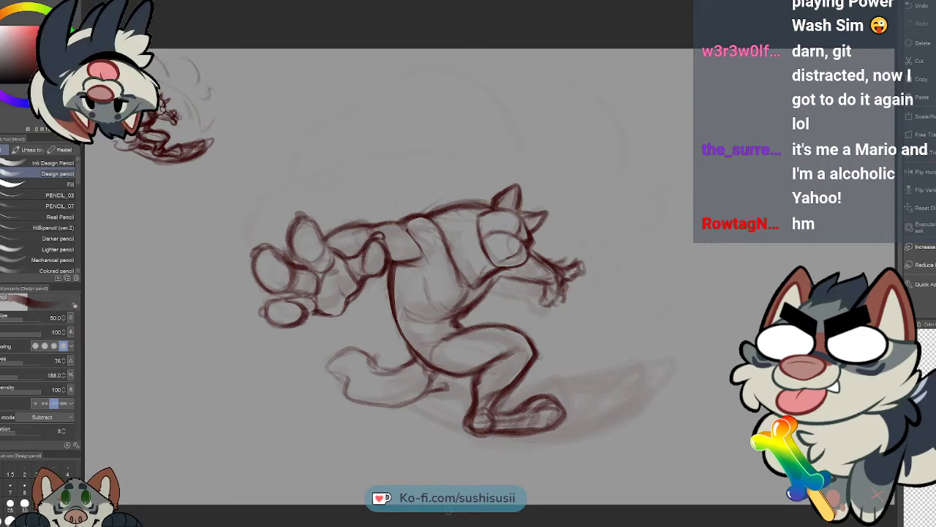
Replace the front of the foot with a shorter arch and a large, upright oval forefoot.
scroll(578, 324, down, 2)
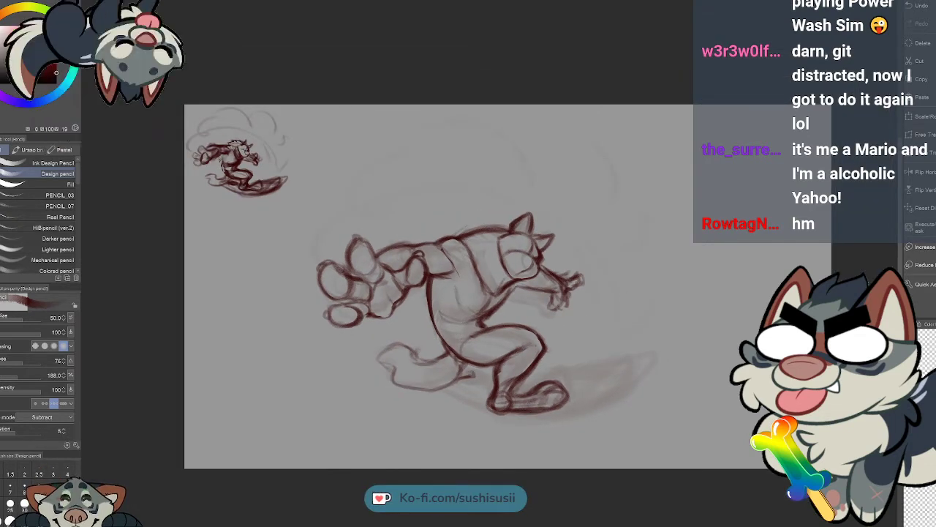
drag(439, 292, 416, 289)
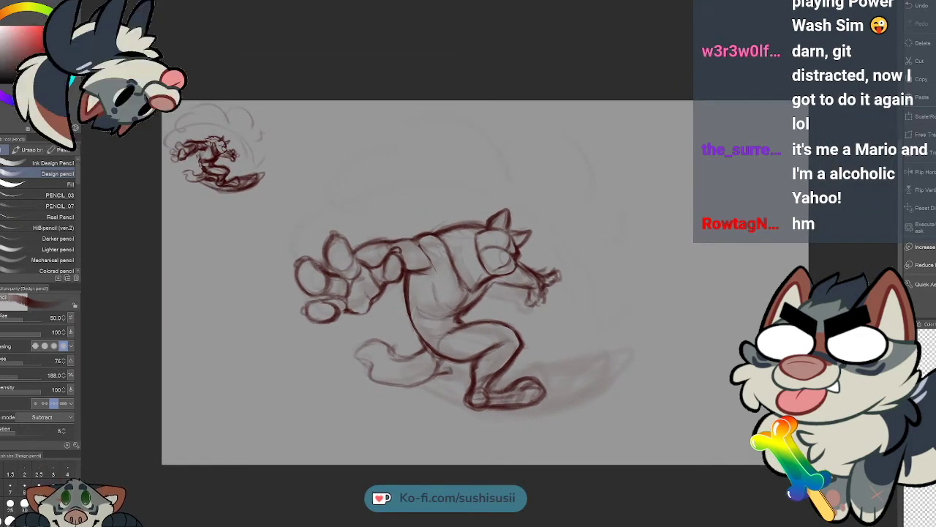
drag(534, 384, 501, 395)
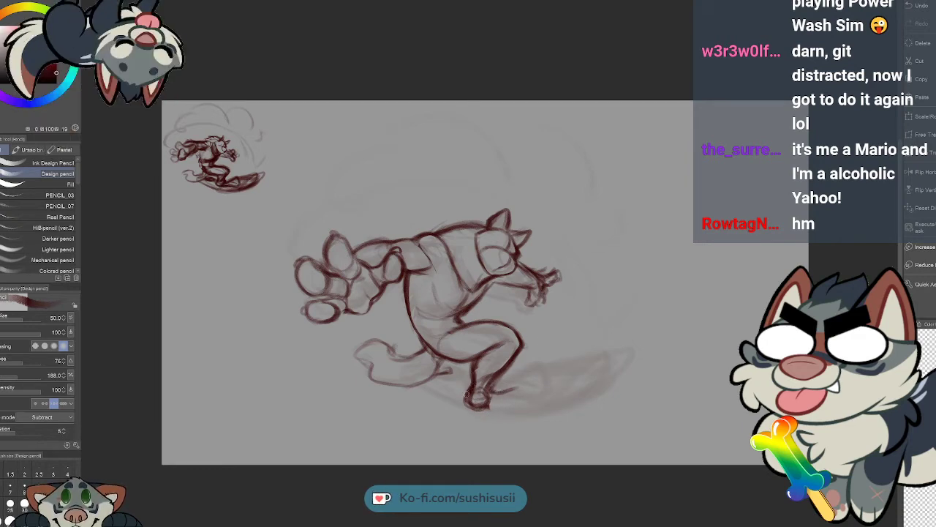
mouse_move(474, 406)
mouse_down()
mouse_move(550, 385)
mouse_move(545, 393)
mouse_move(524, 384)
mouse_move(544, 397)
mouse_move(517, 409)
mouse_move(534, 377)
mouse_move(548, 401)
mouse_move(534, 376)
mouse_move(524, 387)
mouse_move(546, 391)
mouse_move(526, 411)
mouse_move(549, 396)
mouse_move(535, 382)
mouse_move(514, 407)
mouse_move(522, 384)
mouse_move(545, 381)
mouse_move(514, 410)
mouse_move(541, 404)
mouse_move(531, 413)
mouse_move(453, 409)
mouse_move(457, 439)
mouse_move(512, 407)
mouse_up()
mouse_move(506, 410)
mouse_down()
mouse_move(474, 405)
mouse_move(501, 370)
mouse_move(495, 380)
mouse_move(503, 369)
mouse_move(513, 396)
mouse_up()
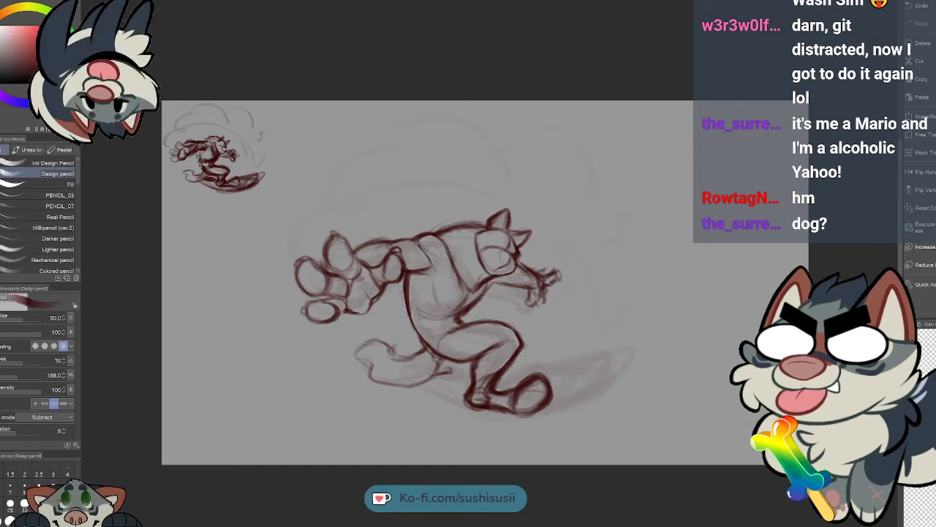
Reshape the elbow area of the foreshortened arm beside the torso with the Liquify tool at size 150.
key(j)
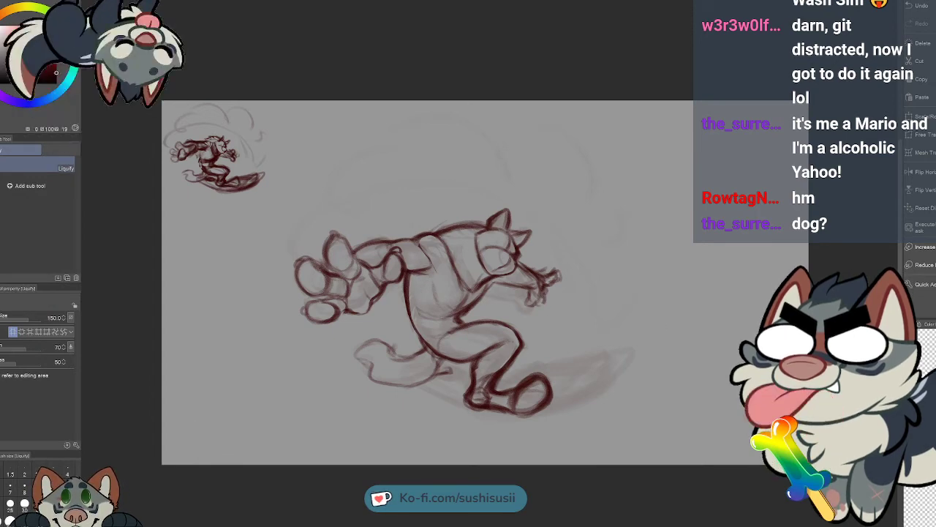
mouse_move(404, 272)
mouse_down()
mouse_move(395, 257)
mouse_move(372, 265)
mouse_up()
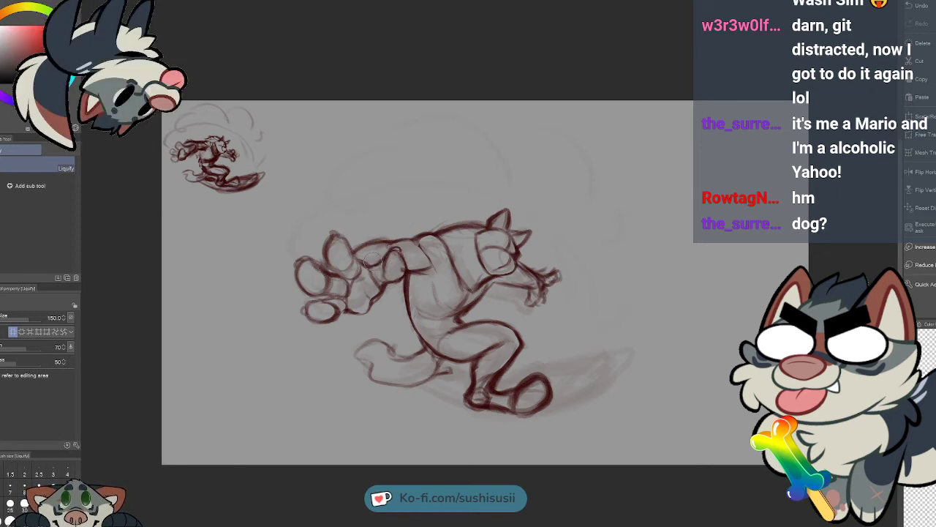